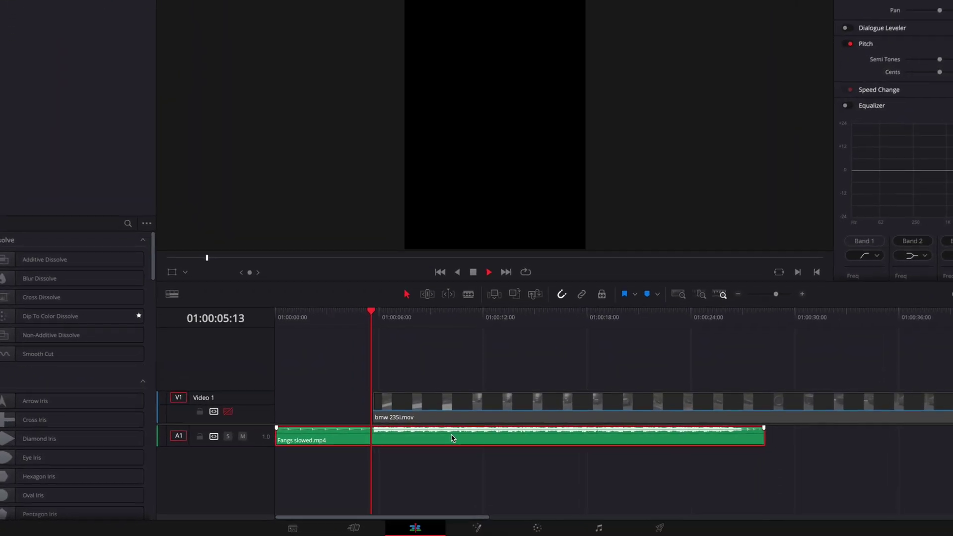
key("m")
key("m")
key("m")
key("m")
key("m")
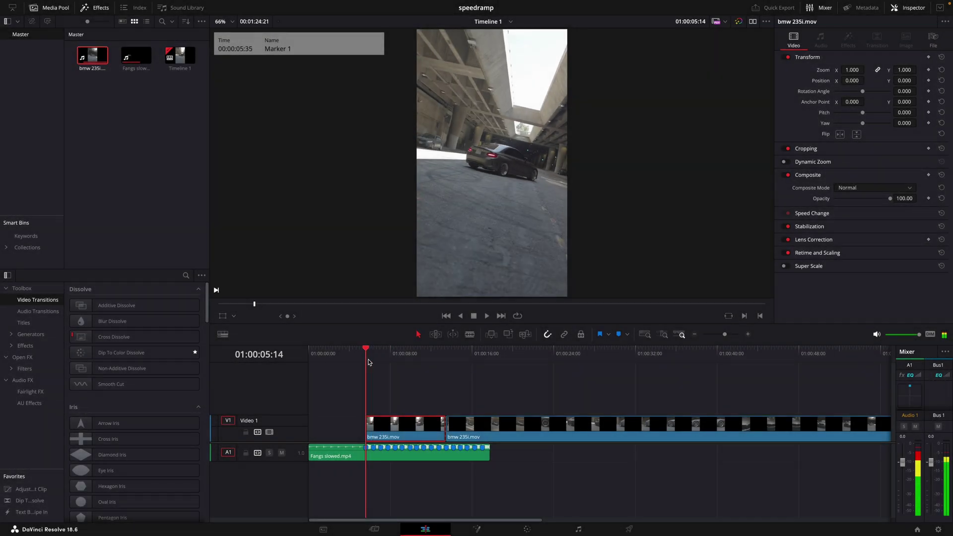
Move the playhead to the marked beats for cutting the bmw 235i.mov clip.
left_click_drag(368, 363, 518, 380)
left_click(520, 377)
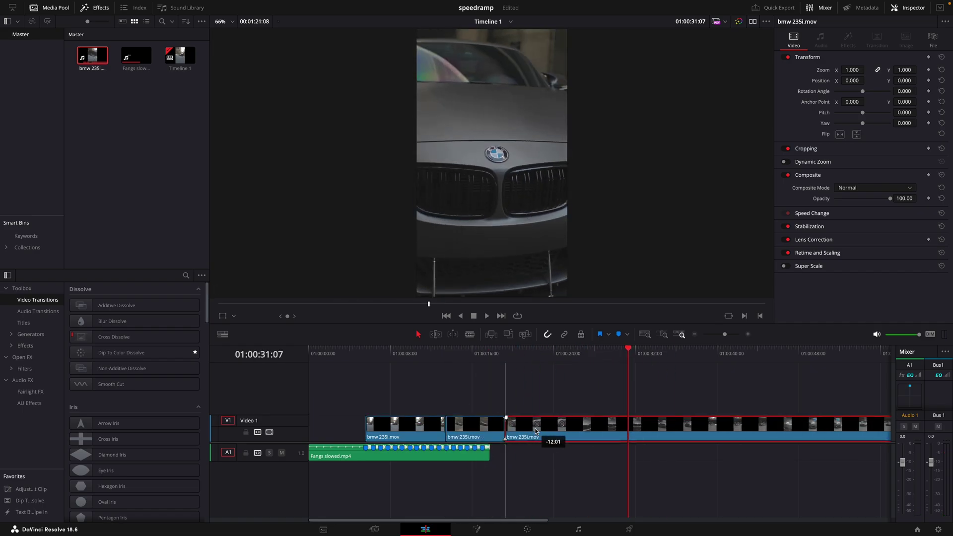
left_click_drag(705, 375, 611, 405)
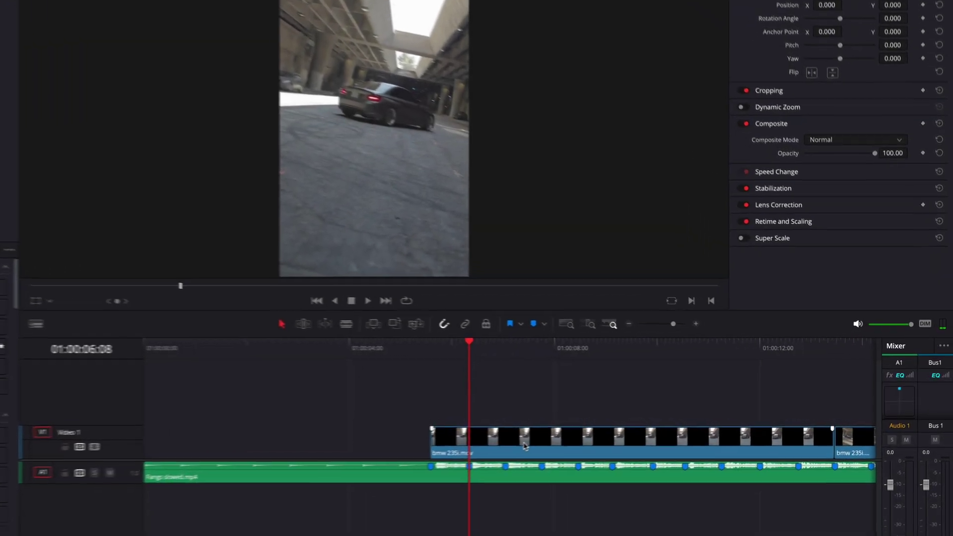
Show Retime Controls on the car clip and speed its opening up to about 1089%.
right_click(524, 446)
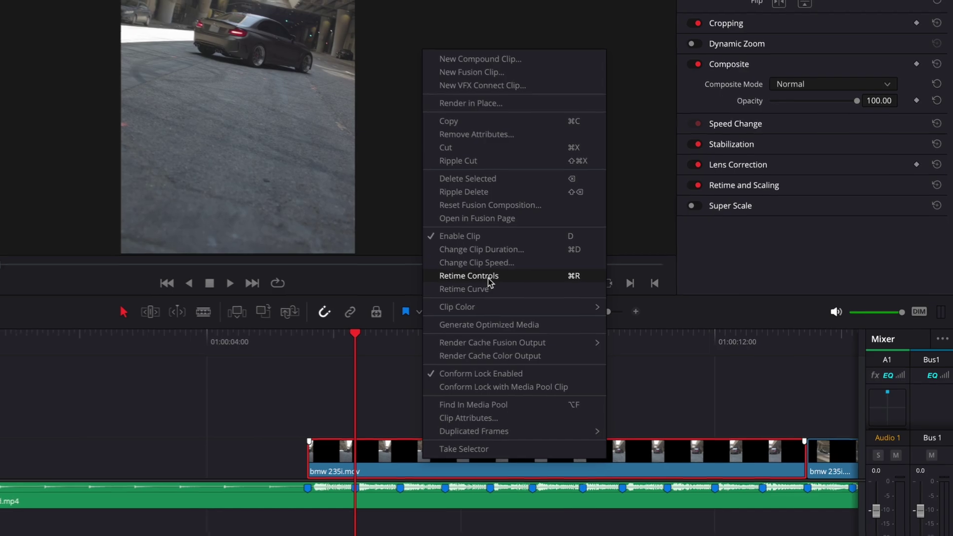
left_click(451, 269)
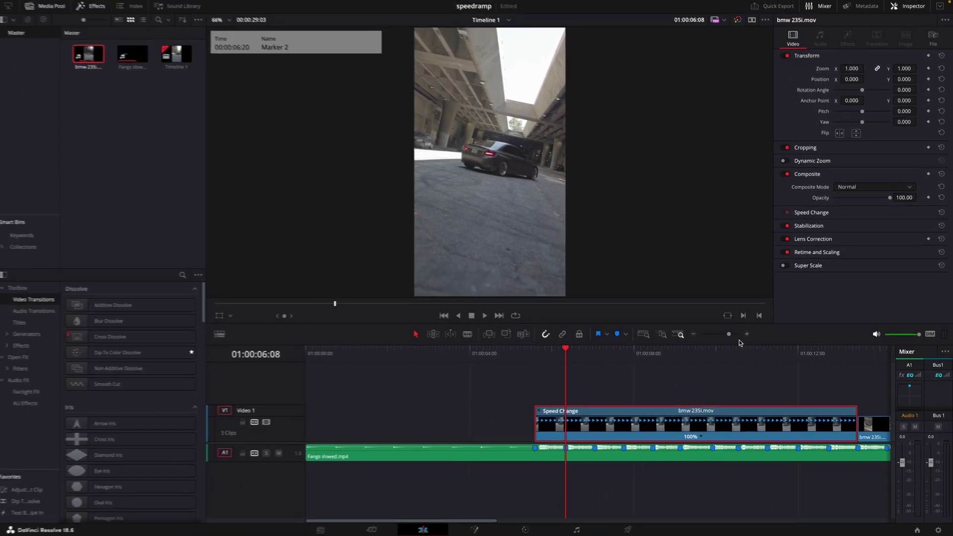
scroll(465, 356, "right", 3)
left_click_drag(434, 351, 534, 361)
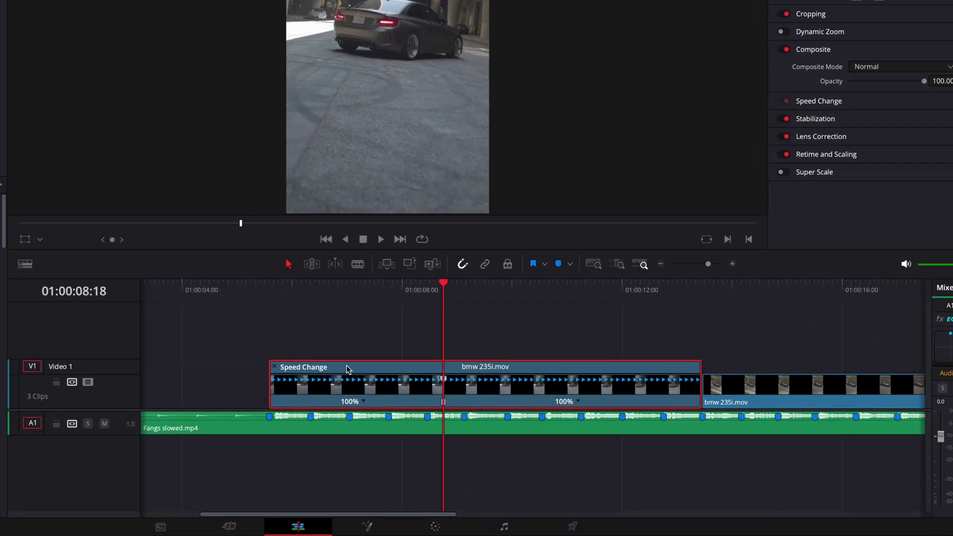
left_click_drag(270, 362, 372, 363)
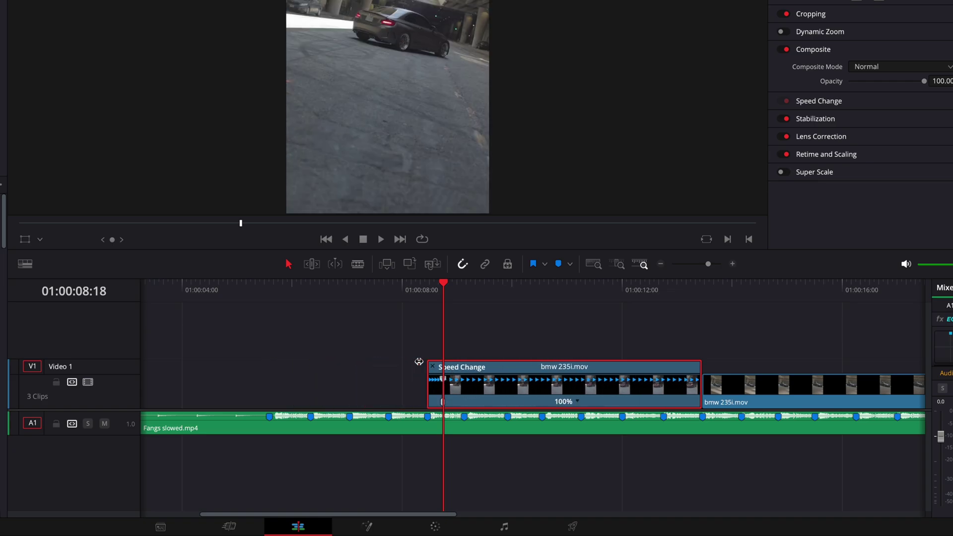
Add a speed point at the playhead and ramp the last segment to about 1076%.
left_click(735, 266)
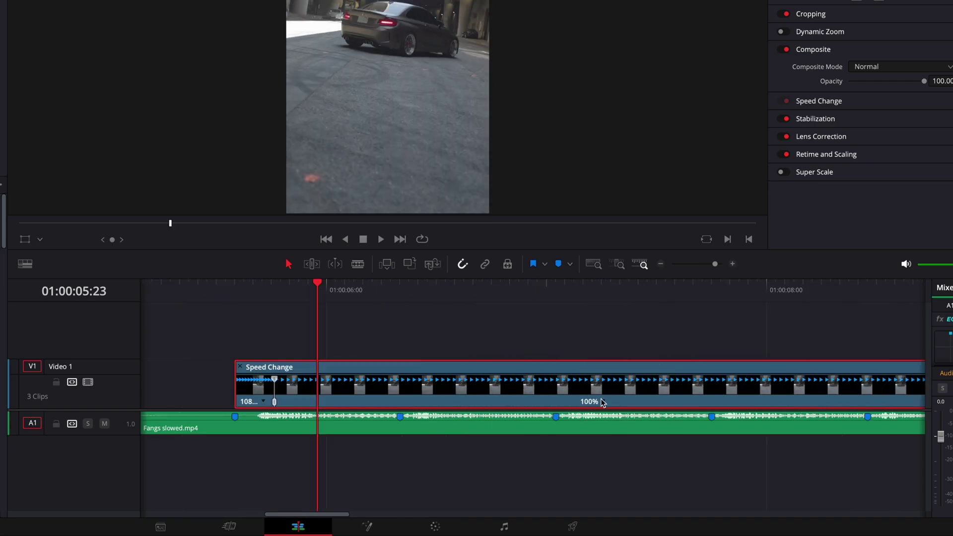
left_click(620, 414)
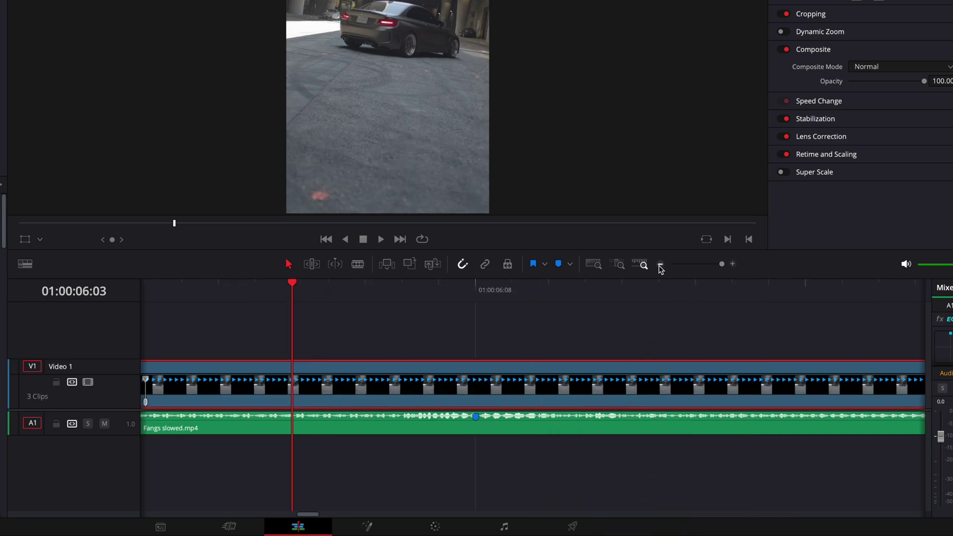
scroll(619, 307, "right", 5)
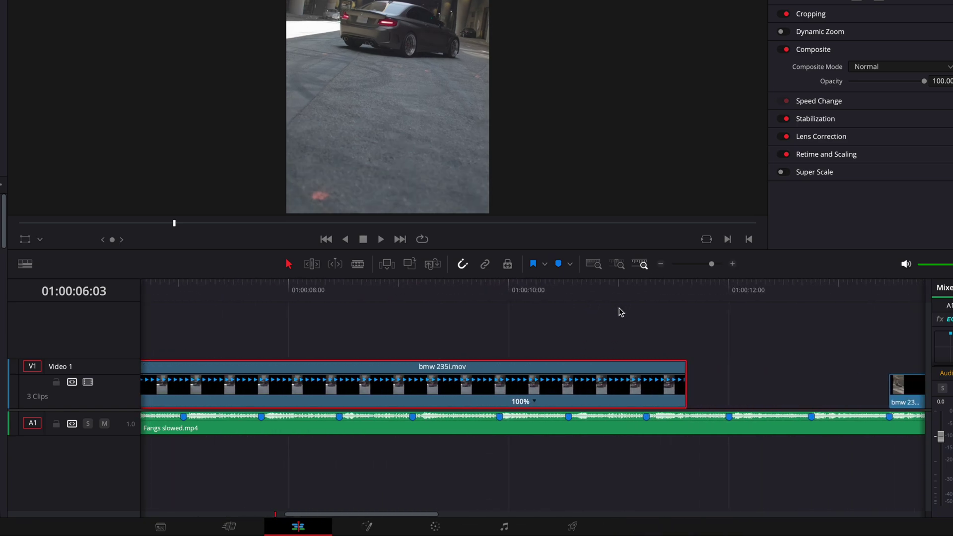
left_click_drag(888, 366, 858, 366)
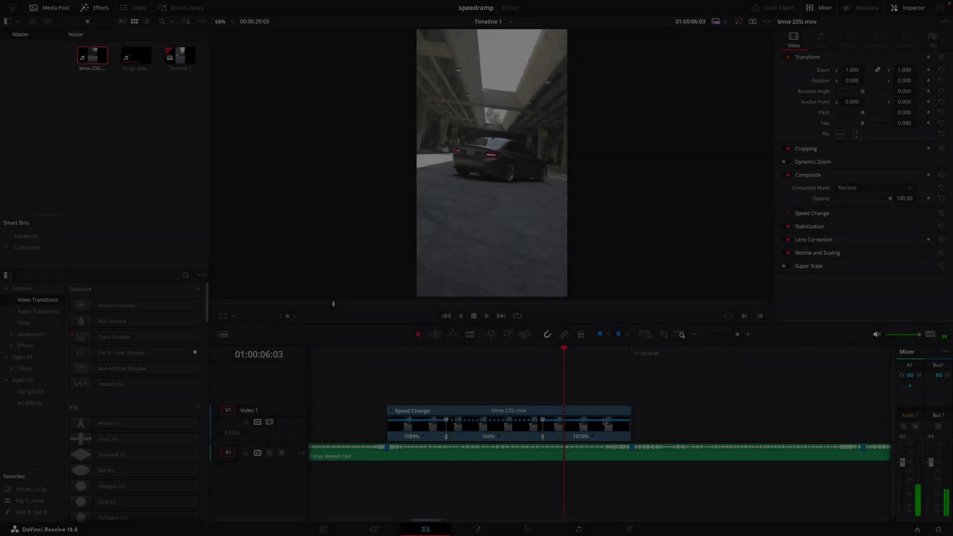
Show the Retime Curve for the speed-ramped car clip.
right_click(612, 426)
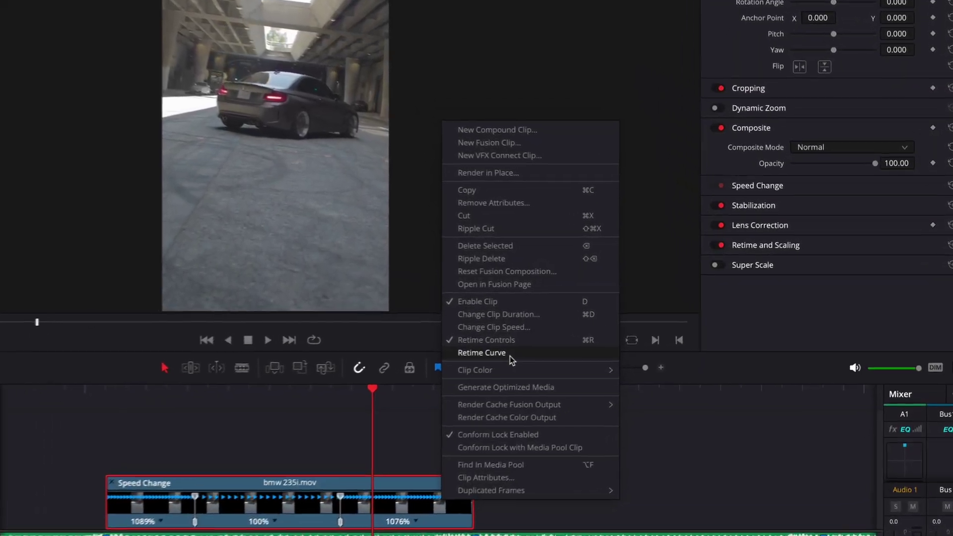
left_click(459, 365)
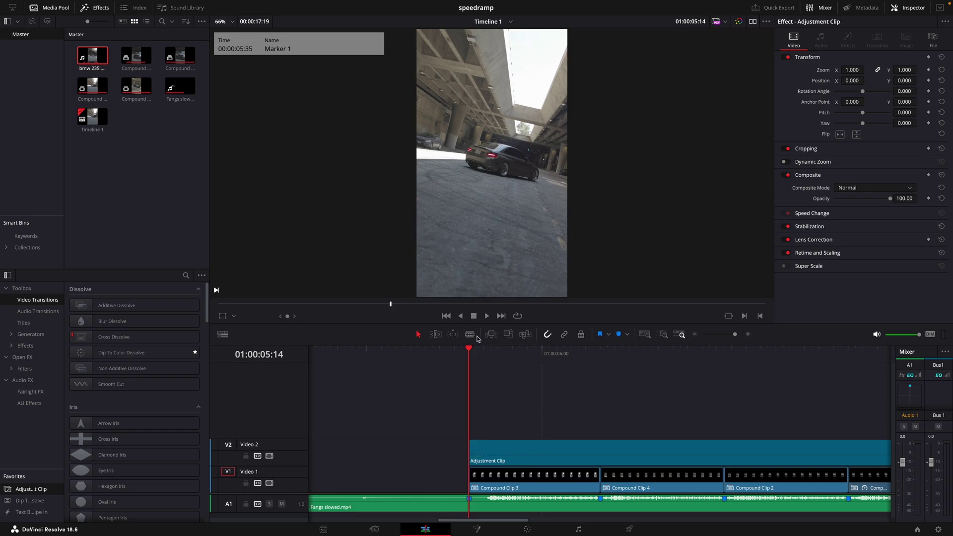
Cut the Video 2 adjustment clip at Compound Clip 3's end and preview playback.
left_click_drag(515, 367, 598, 451)
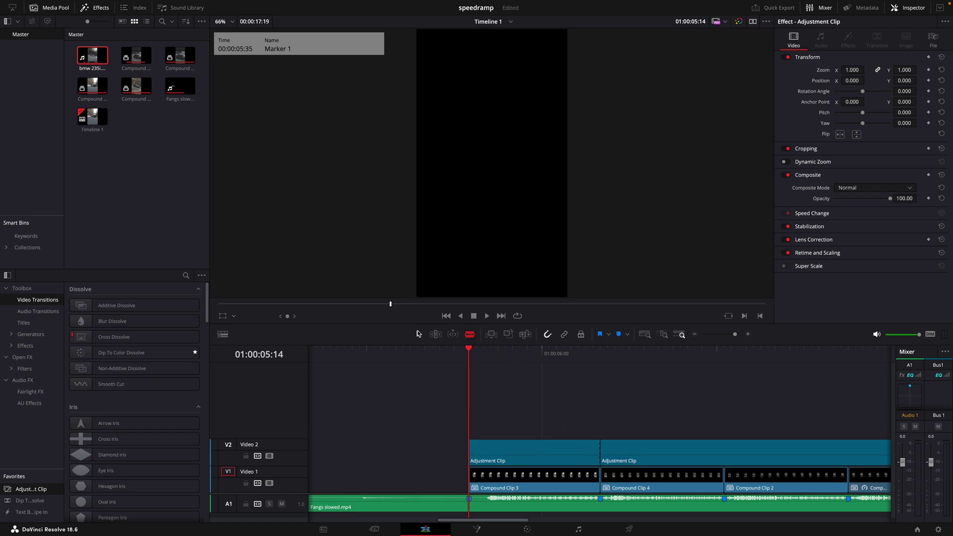
key("ctrl+z")
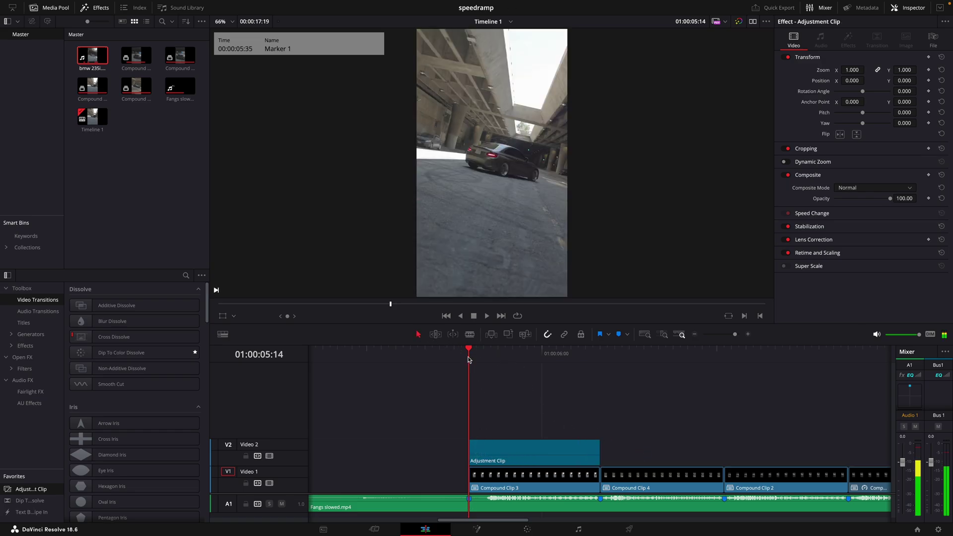
key("space")
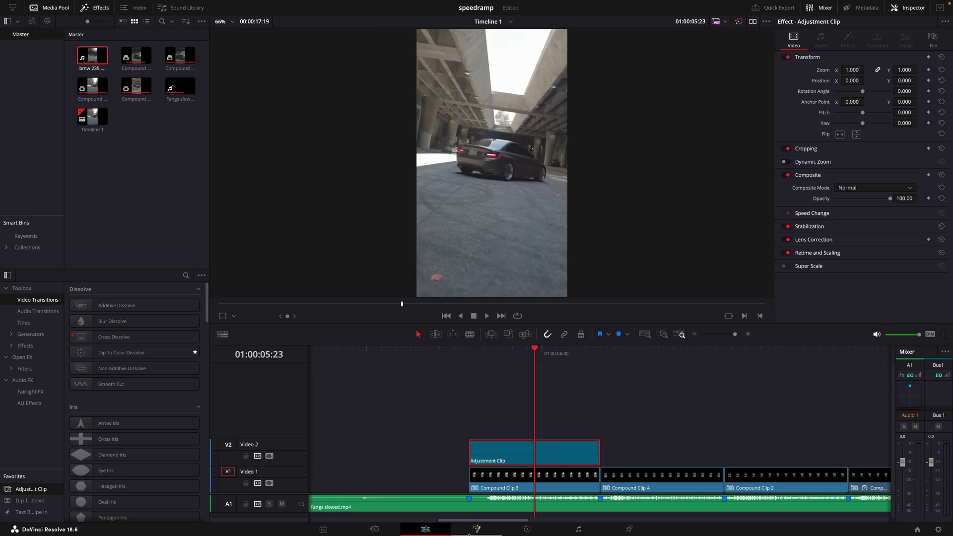
Add an Optical Flow node to the adjustment clip's Fusion graph via tool search.
left_click(469, 533)
key("shift+space")
type("Vector Motion Blur")
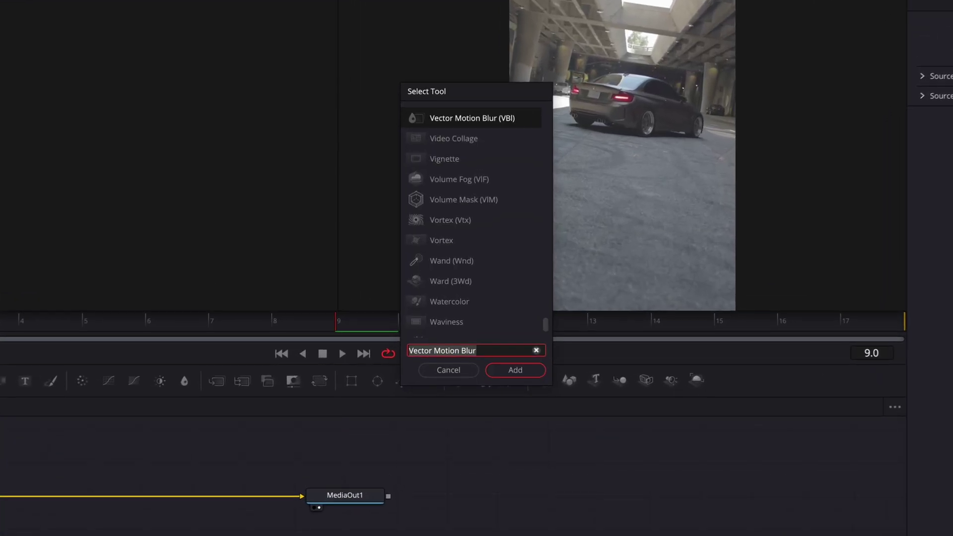
key("BackSpace")
type("optical")
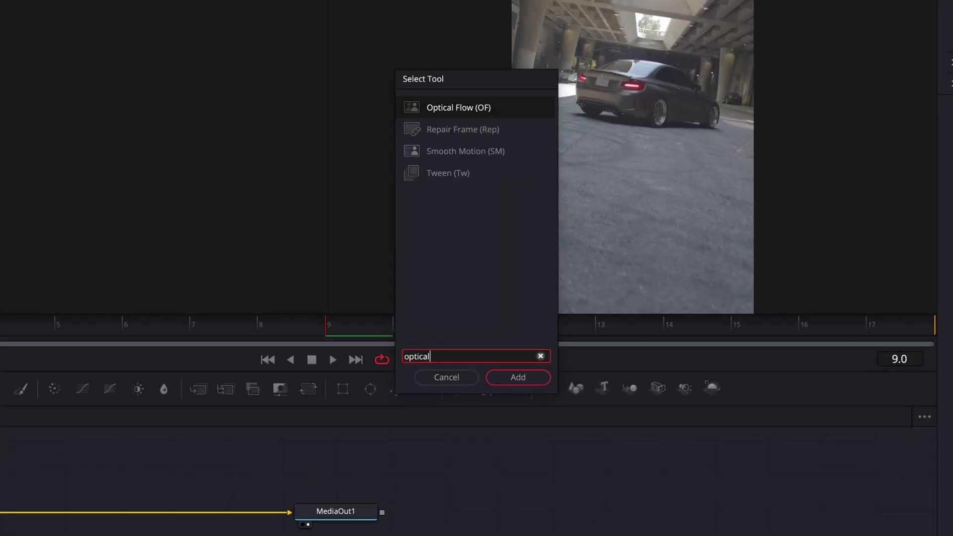
left_click(465, 107)
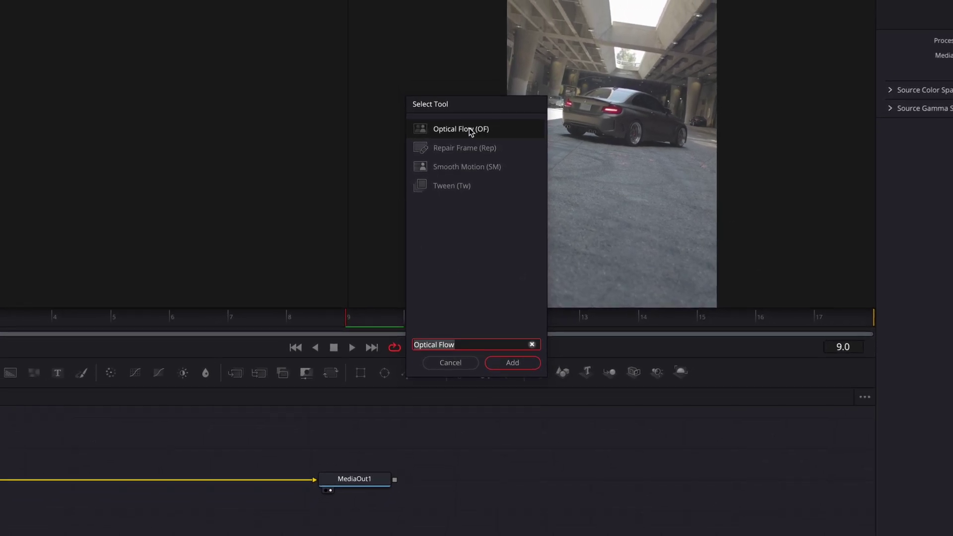
left_click(504, 344)
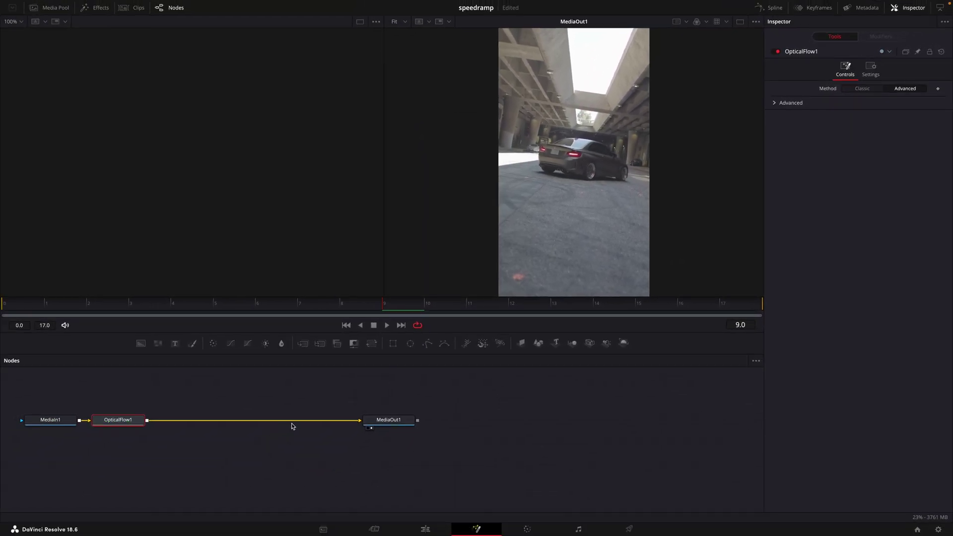
Add a Vector Motion Blur node to the Fusion graph via tool search.
key("shift+space")
type("ve")
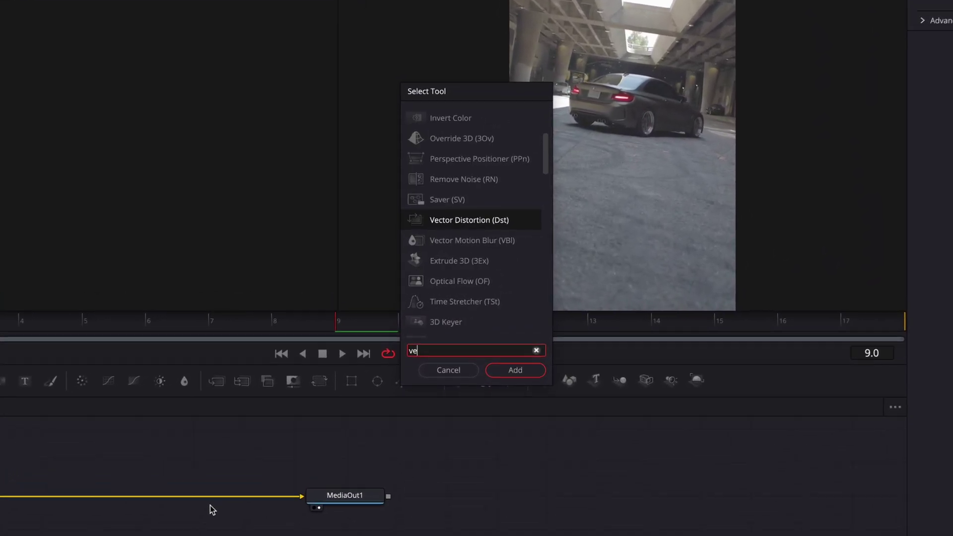
type("ctor")
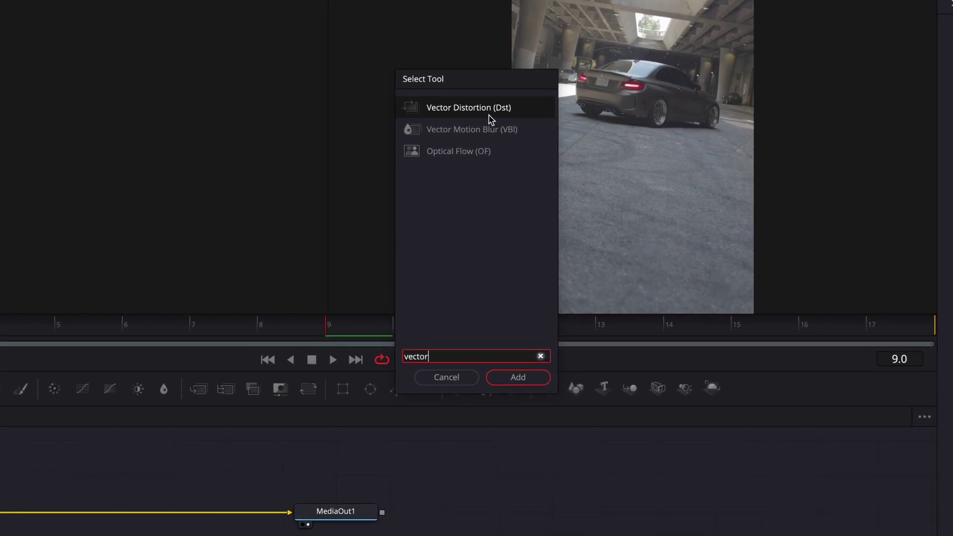
left_click(475, 131)
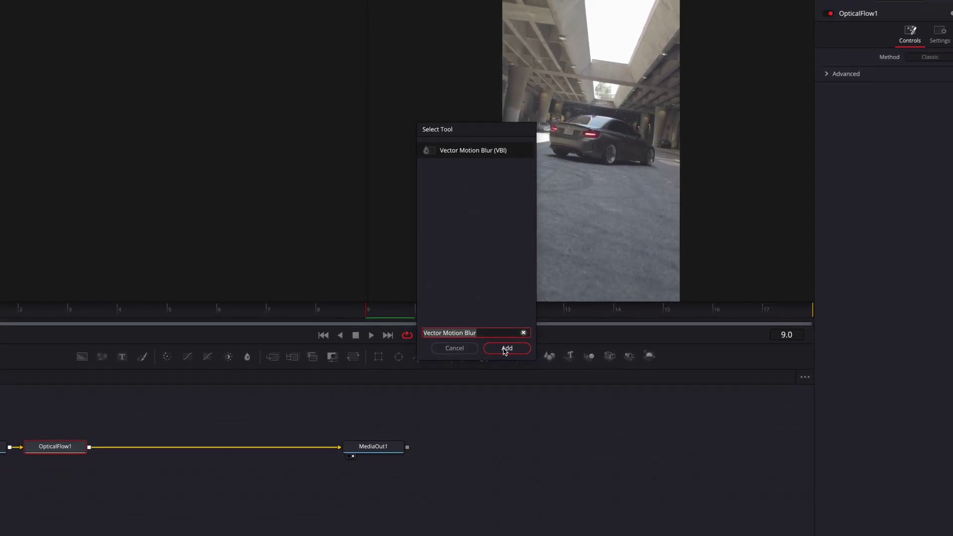
left_click(507, 348)
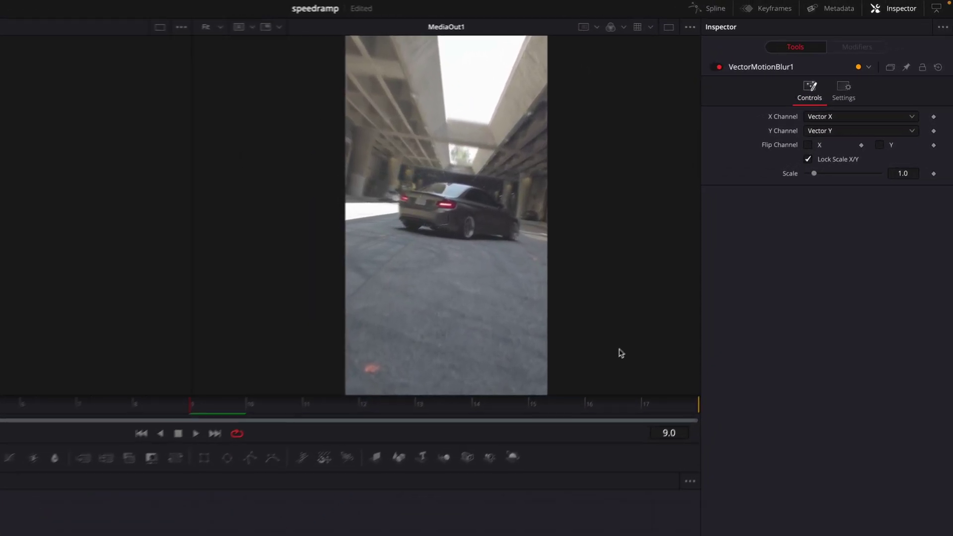